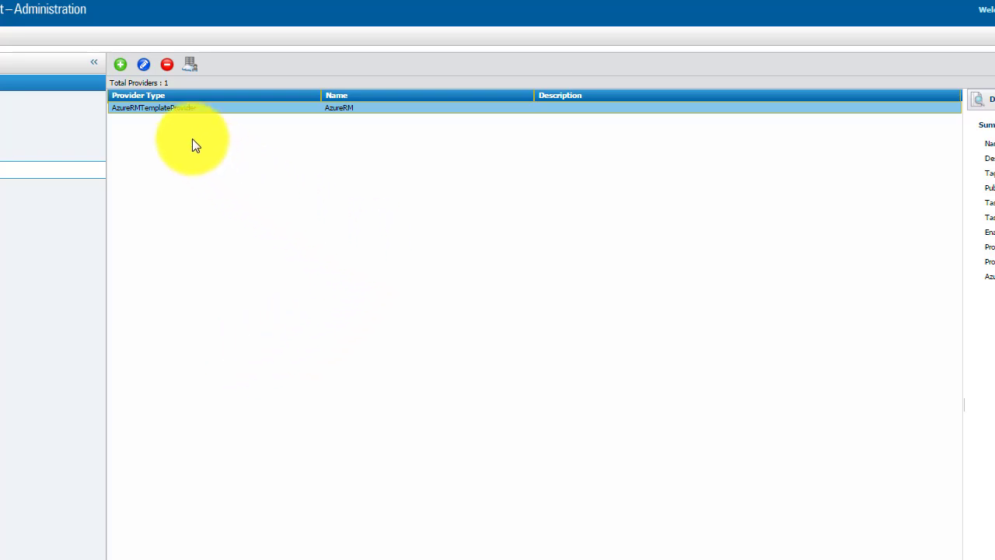
Open the AzureRM provider's registration for editing and examine its description, polling and proxy settings
click(144, 68)
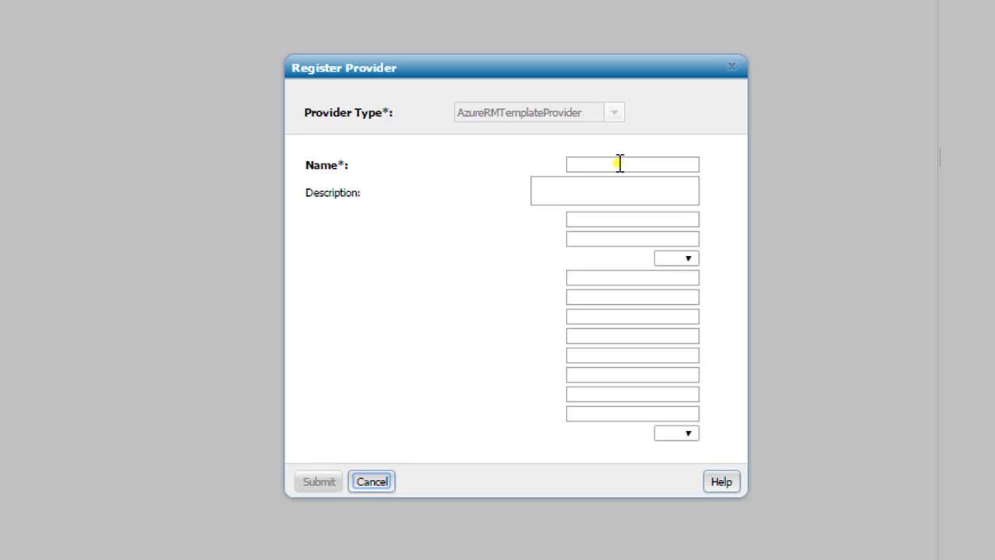
click(599, 194)
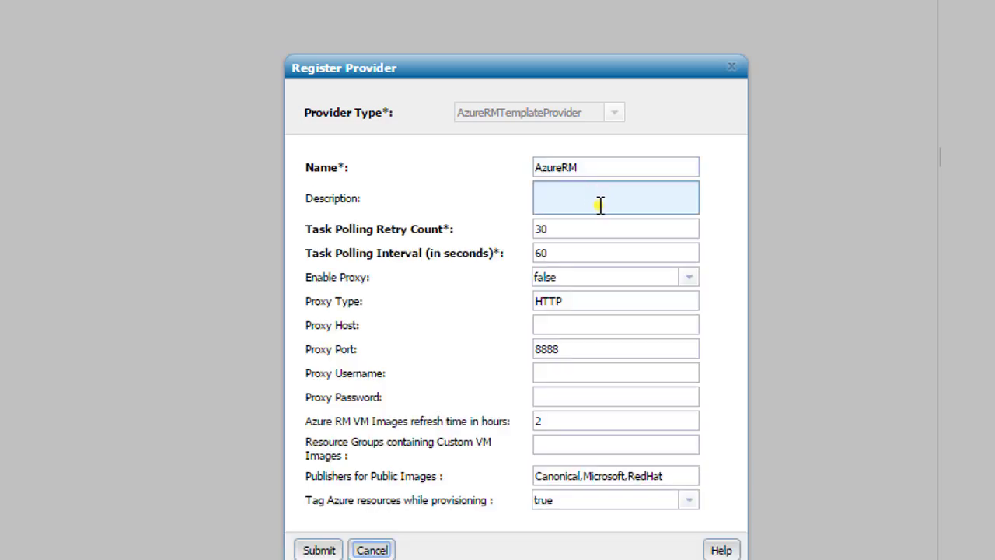
click(610, 299)
click(596, 325)
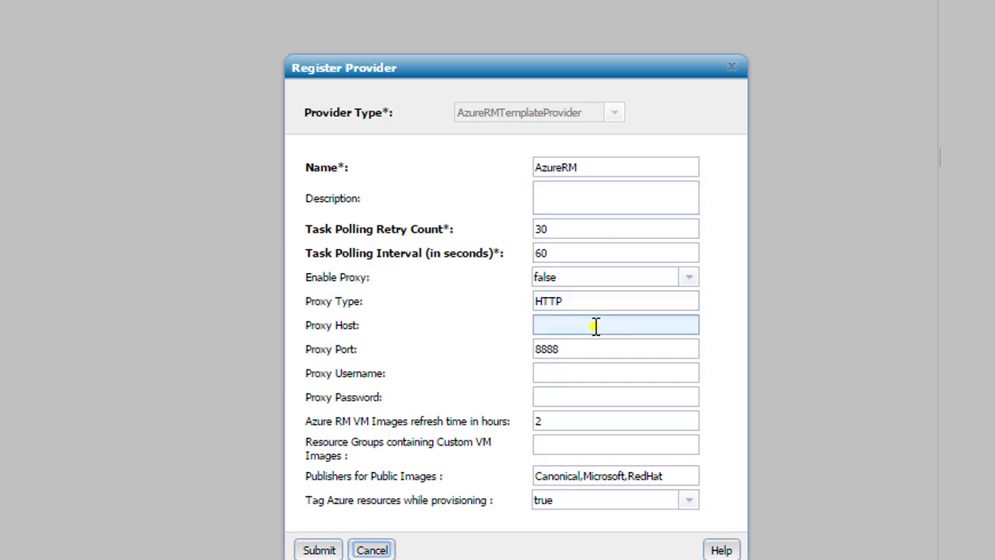
click(593, 278)
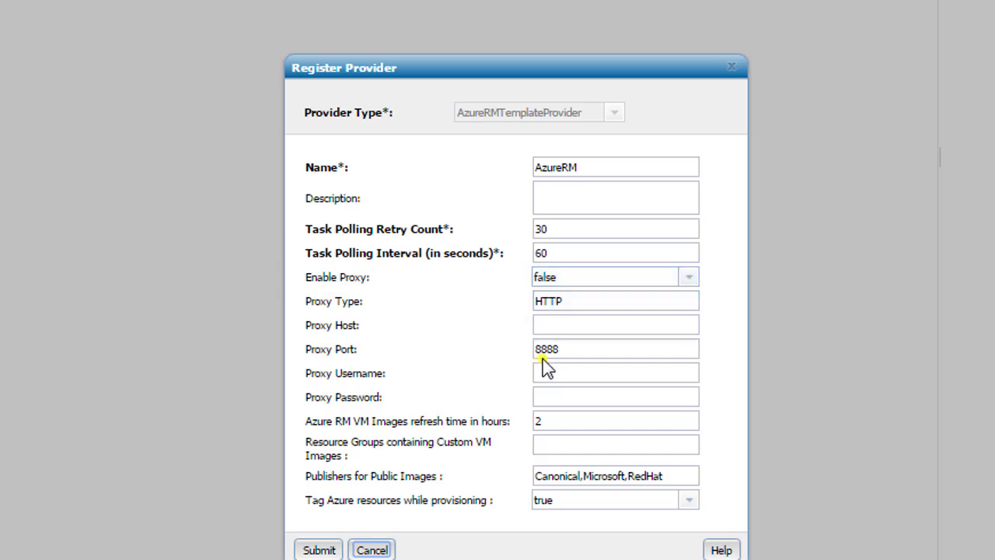
click(587, 320)
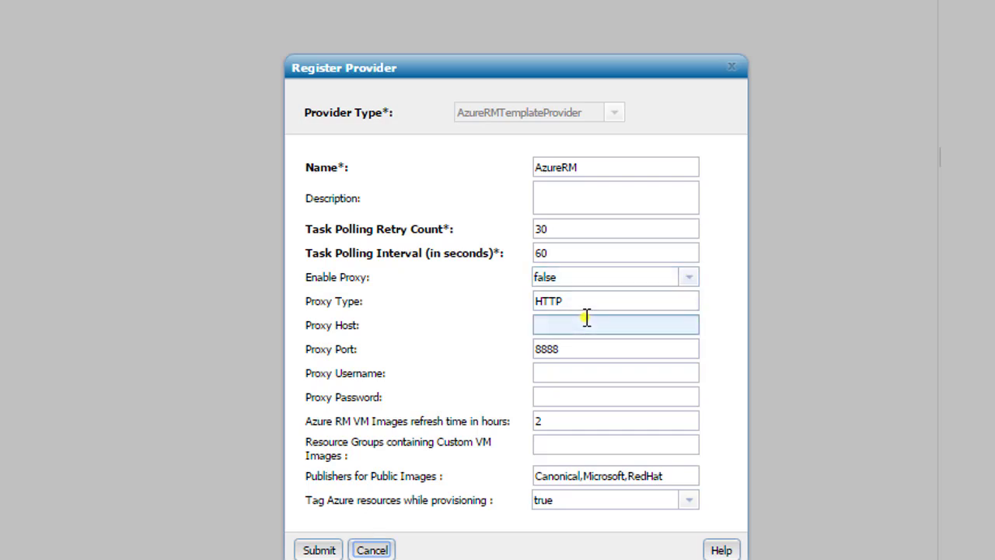
click(566, 376)
click(556, 401)
Examine the AzureRM provider's image refresh, custom image resource groups, public image publishers and resource tagging settings, and close without saving
click(560, 474)
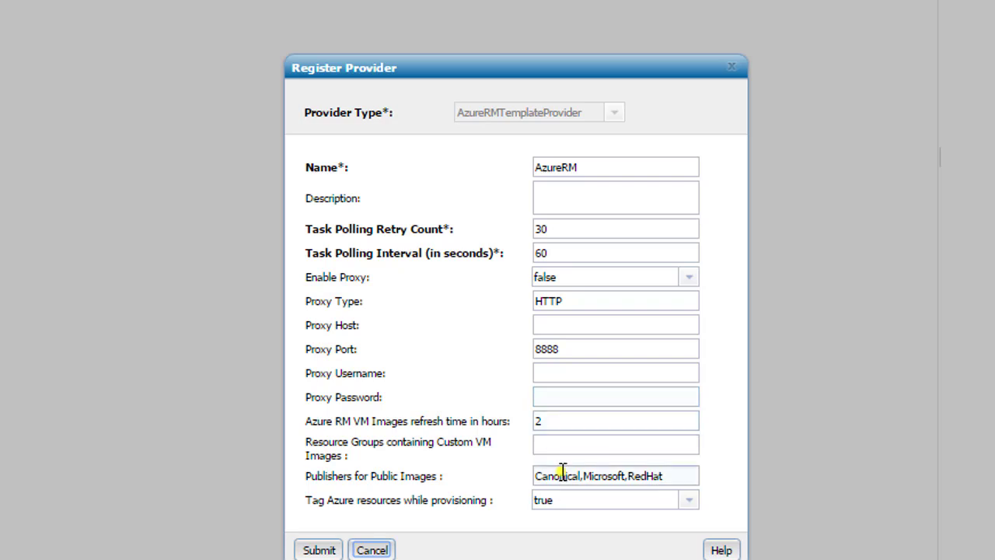
click(572, 490)
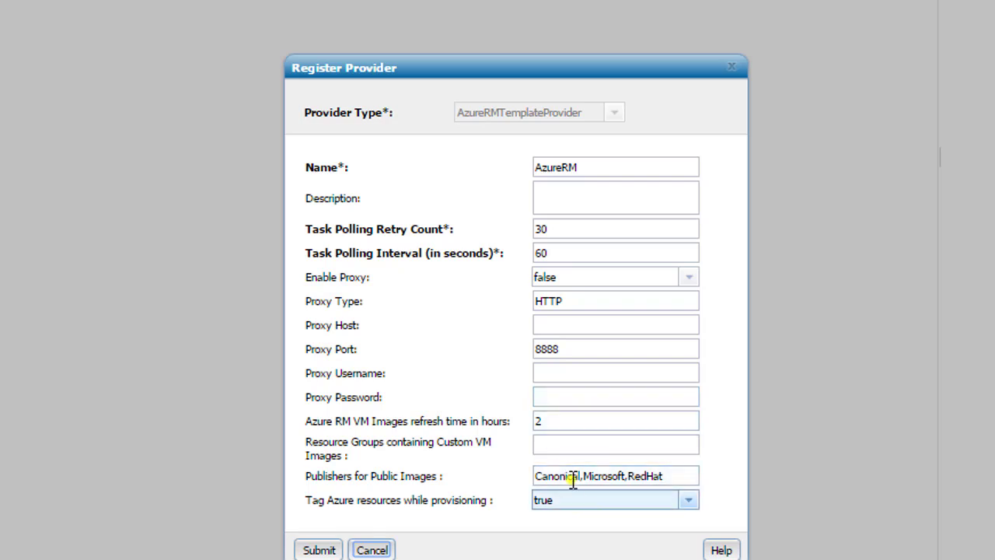
click(575, 474)
click(594, 421)
click(584, 441)
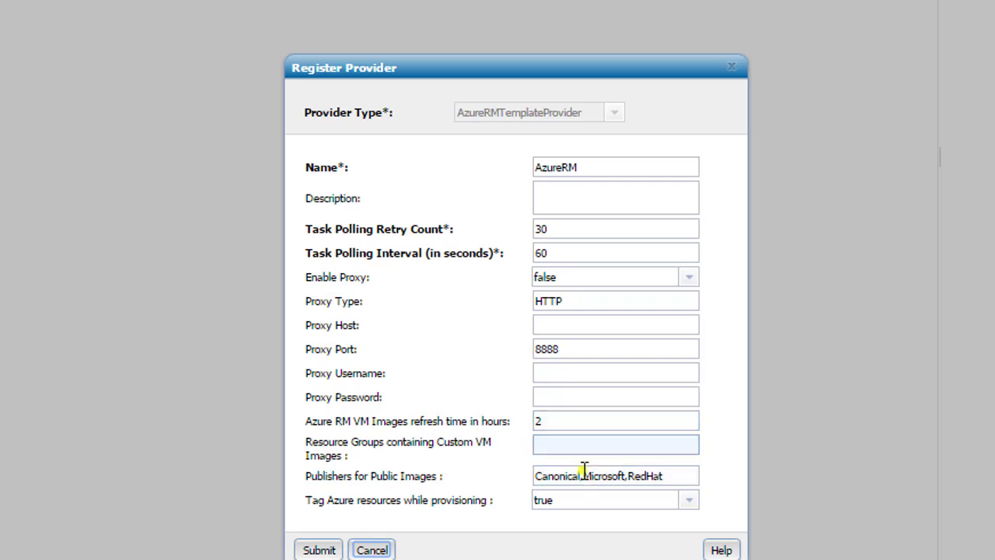
click(591, 475)
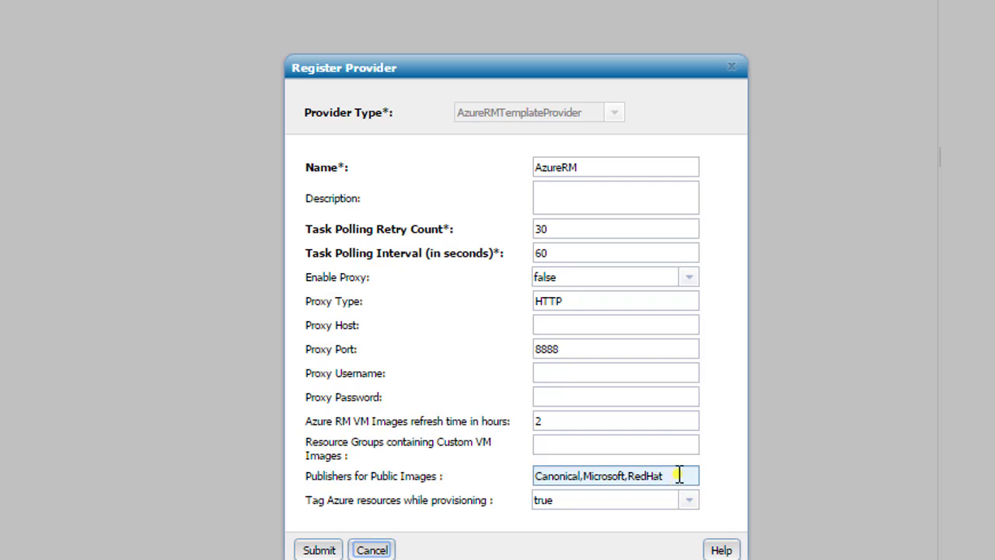
mouse_move(678, 476)
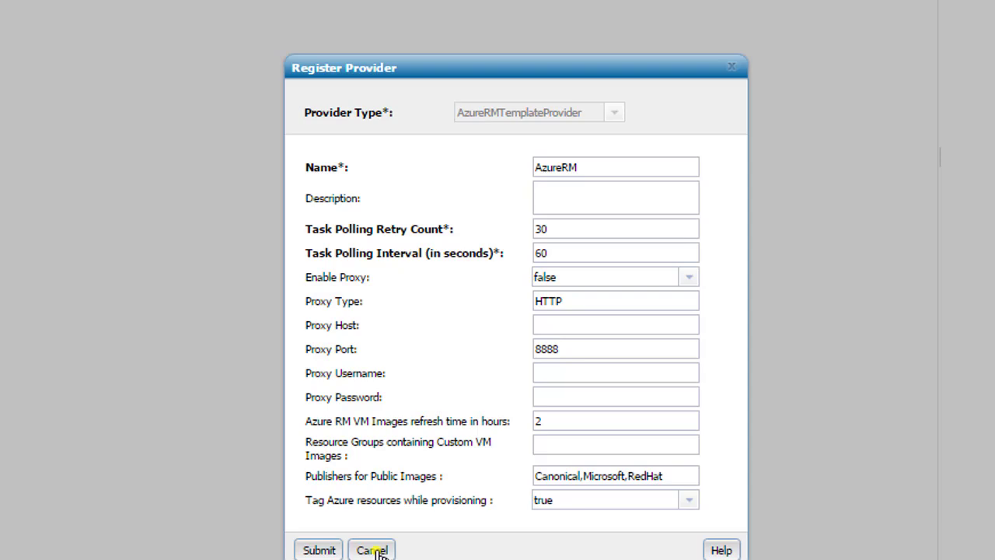
click(374, 551)
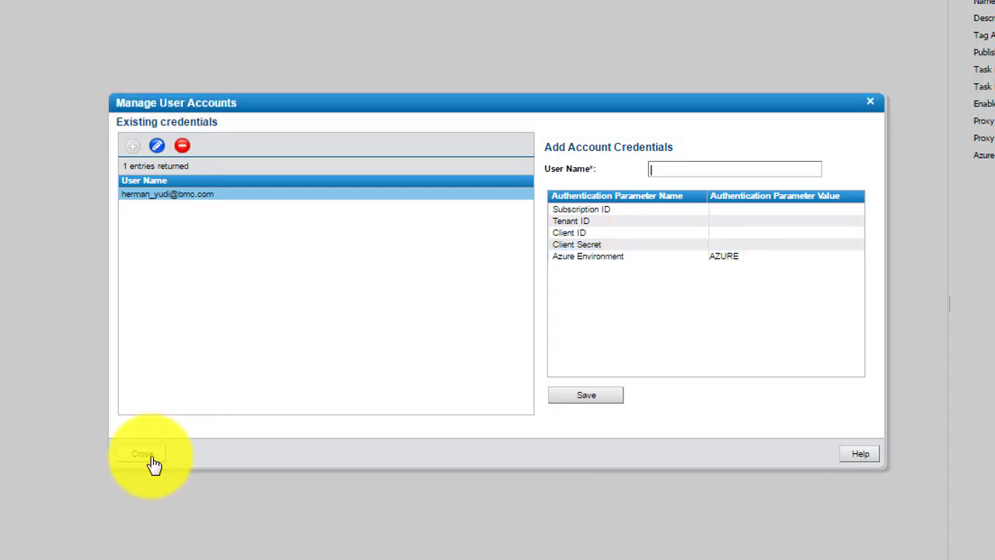
Close the user account management dialog and show the network containers in the Resources workspace
click(159, 460)
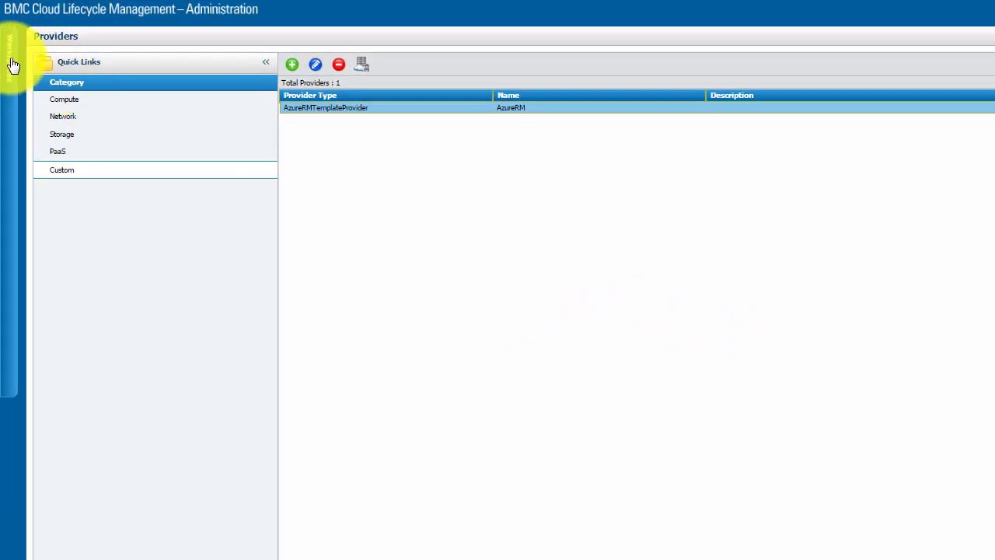
click(11, 67)
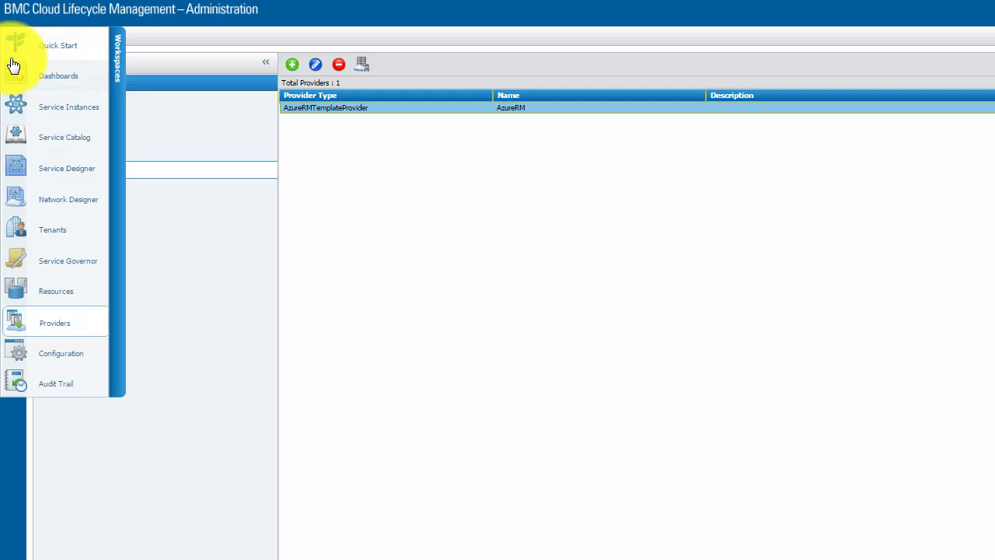
click(68, 297)
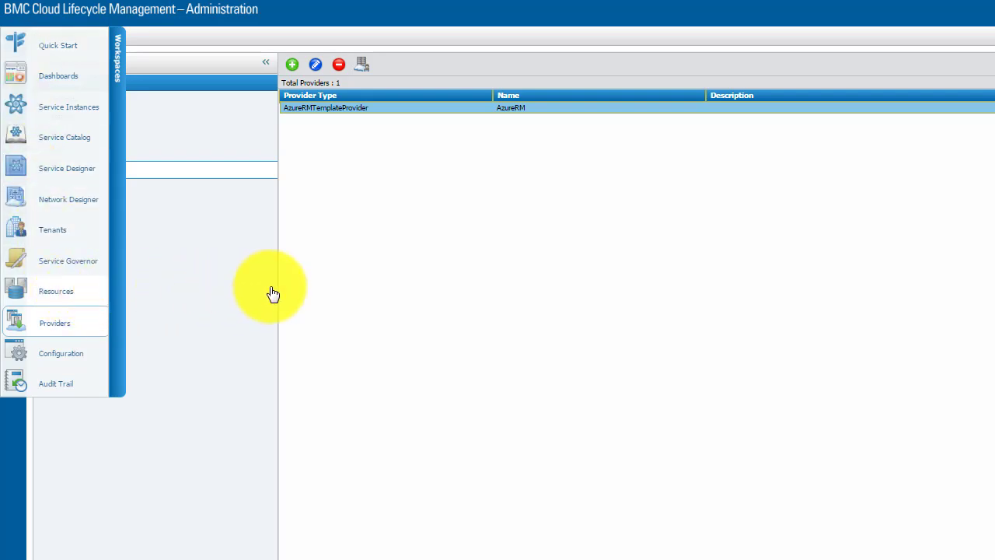
click(94, 174)
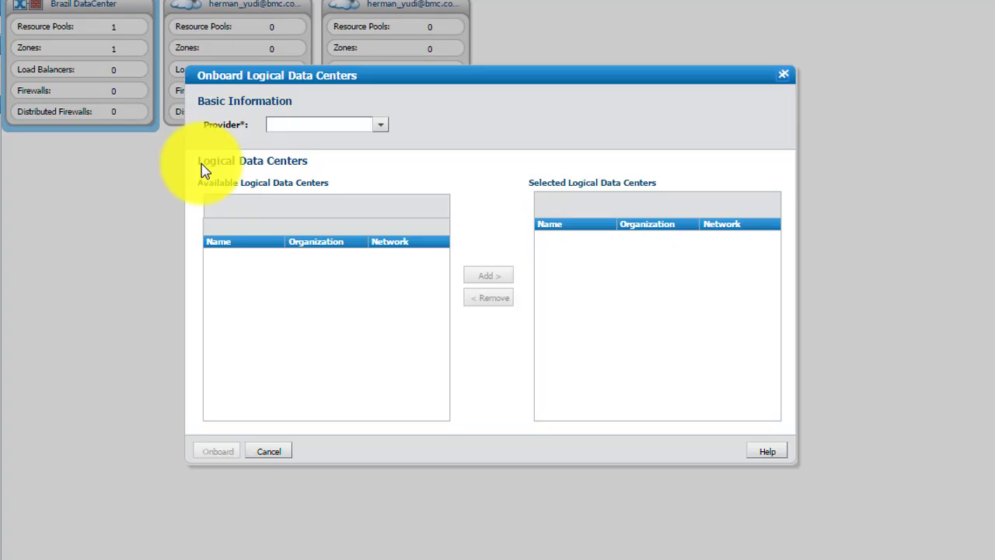
List the available logical data centers for provider customresourceprovider, proxy provider AzureRM and the user account, and close without onboarding any
click(383, 127)
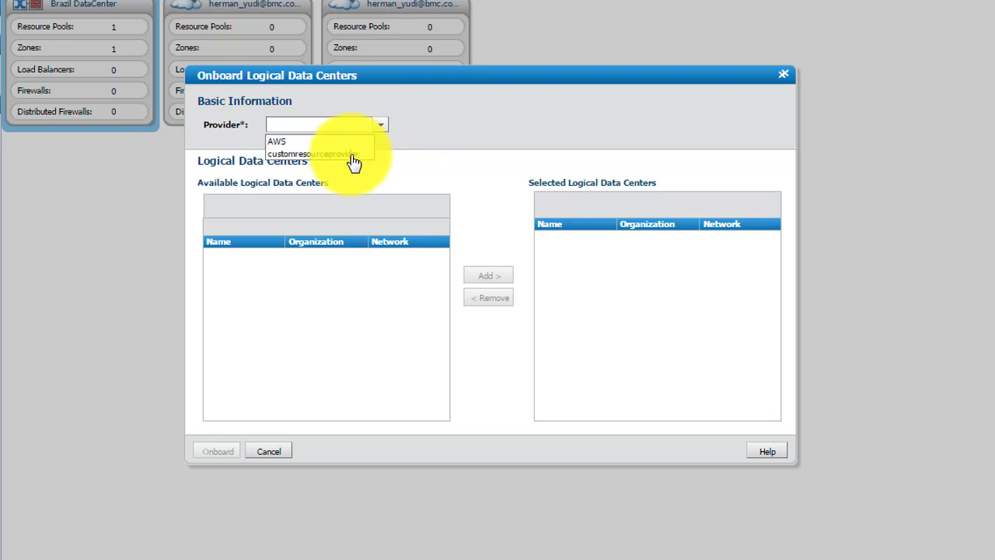
click(351, 155)
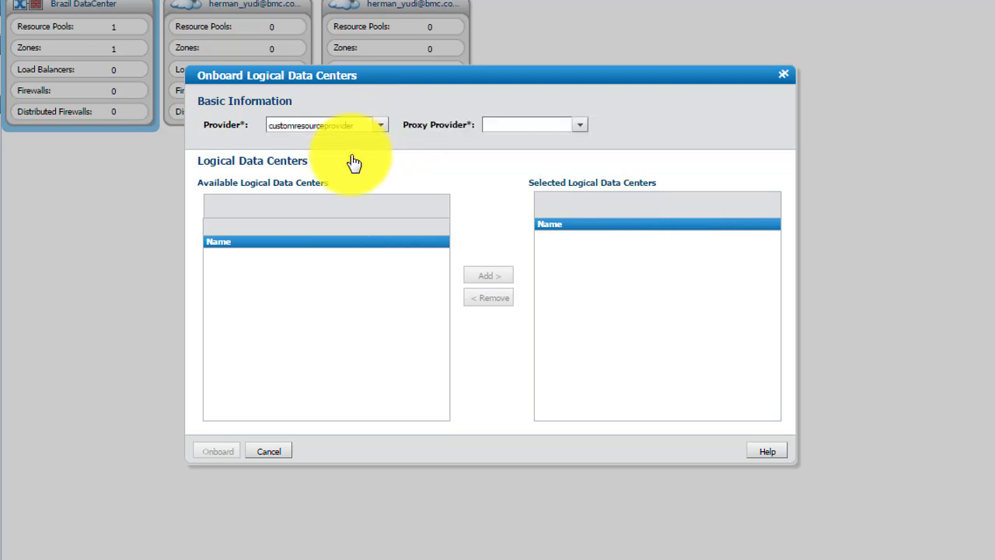
click(578, 127)
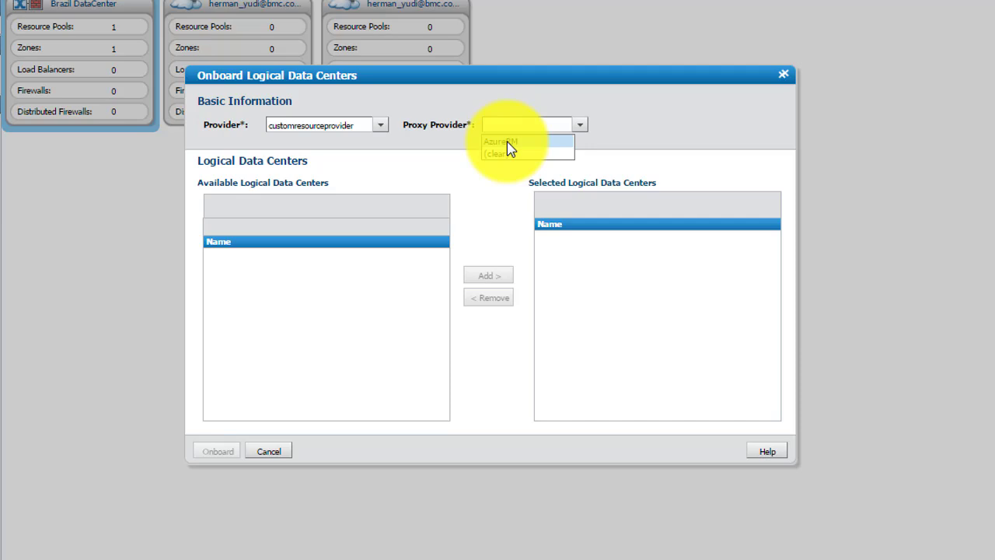
click(507, 143)
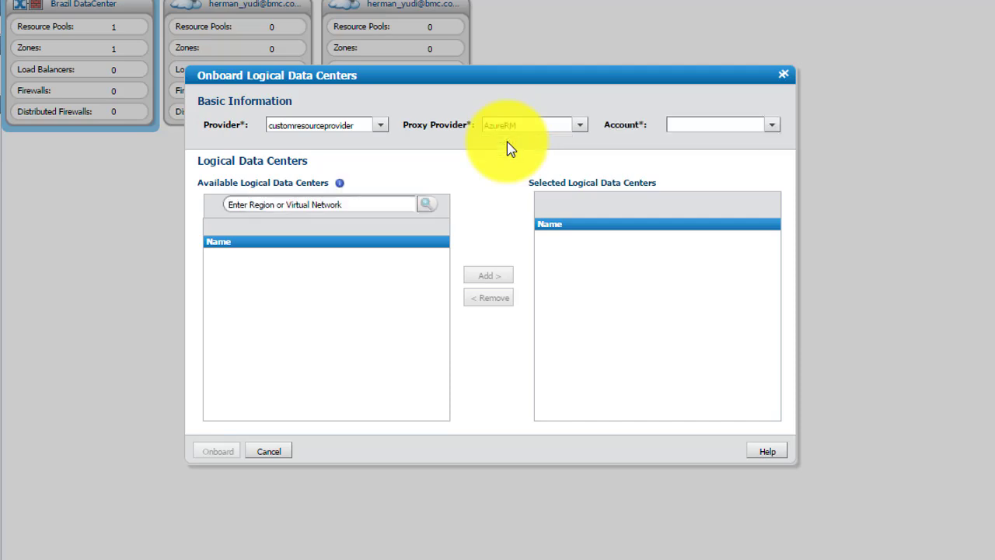
click(775, 128)
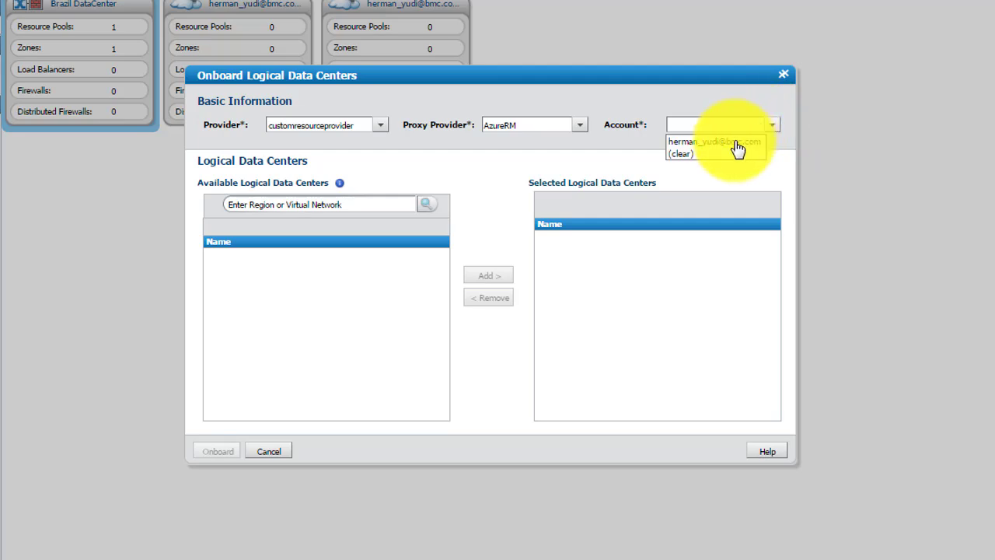
click(737, 144)
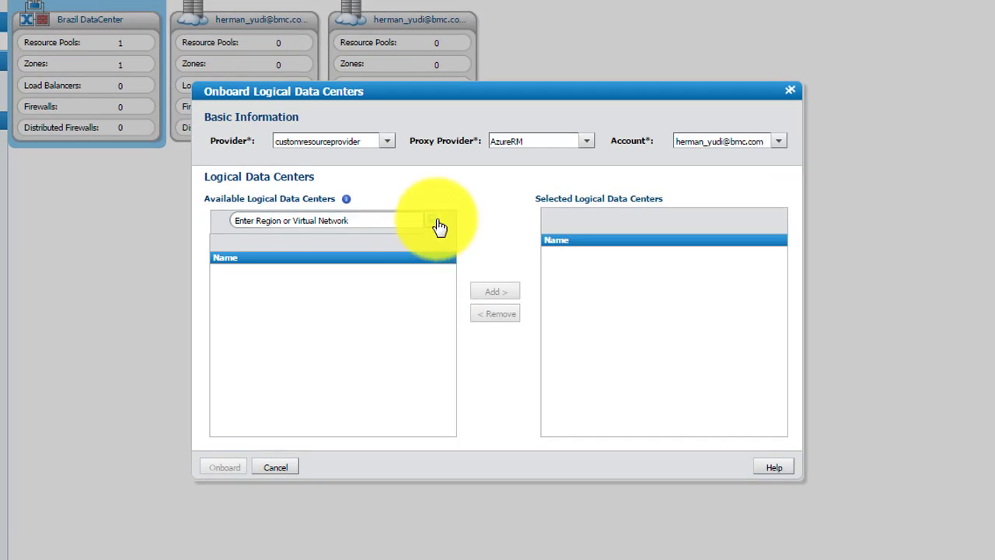
click(438, 226)
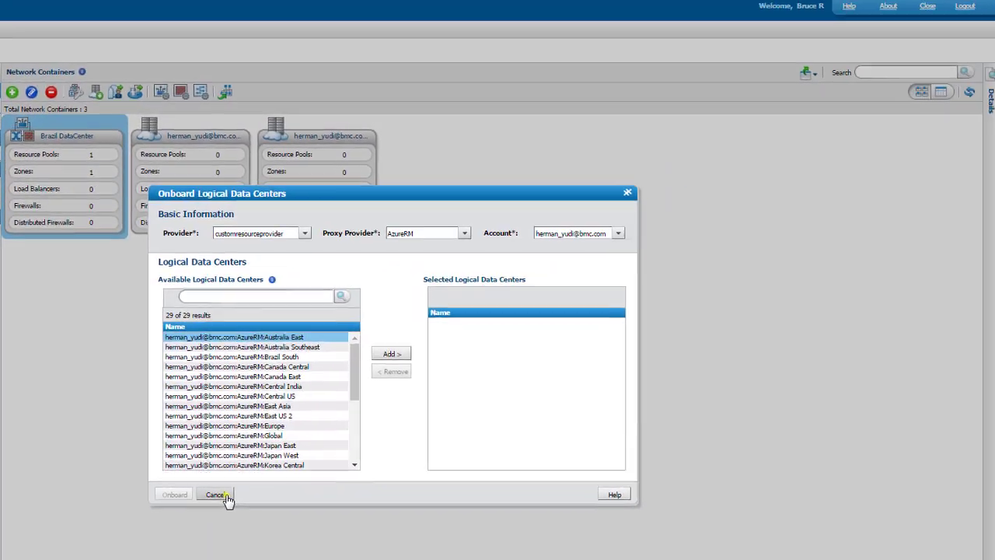
click(287, 470)
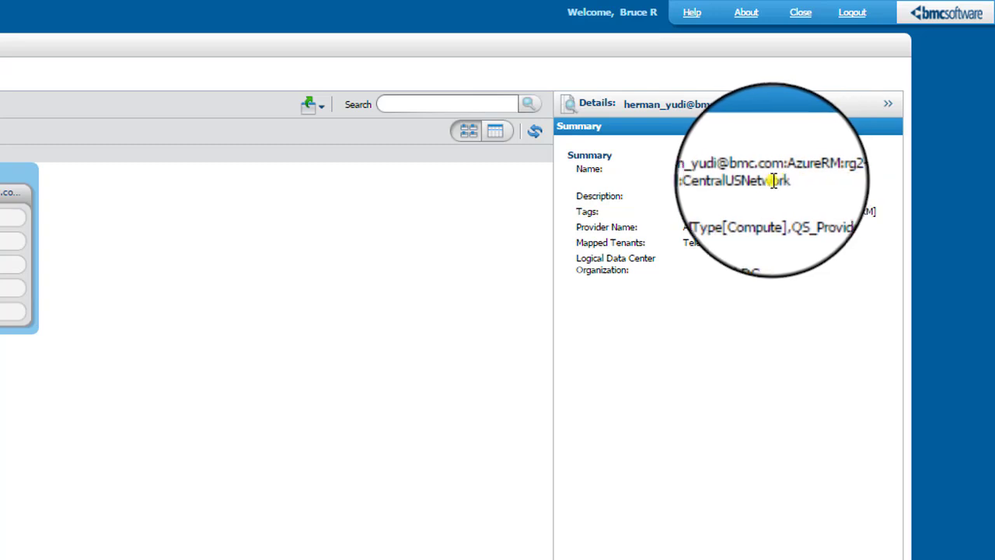
Examine the CentralUSNetwork container's name, tags and mapped tenants, check its tenant mapping, and close without saving
drag(775, 180, 681, 182)
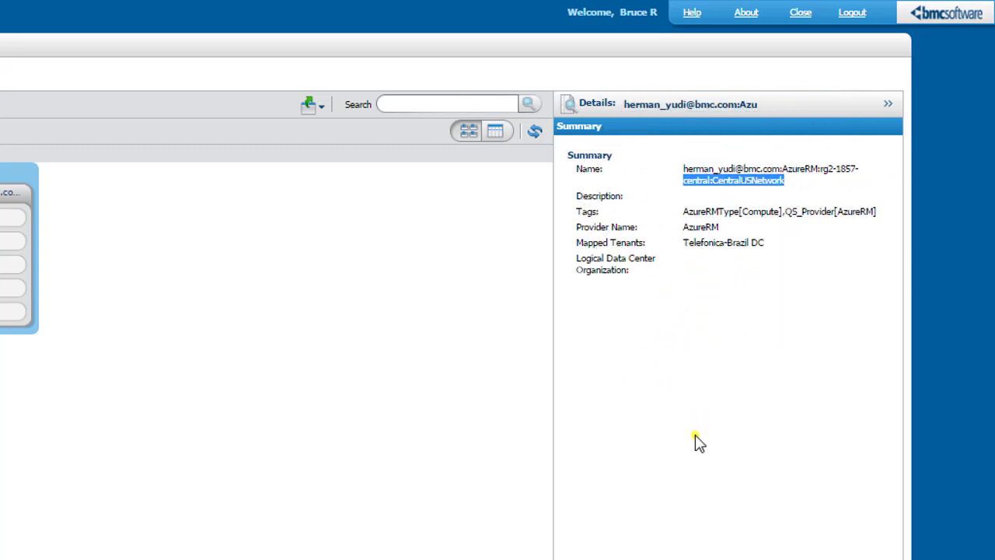
drag(876, 211, 686, 212)
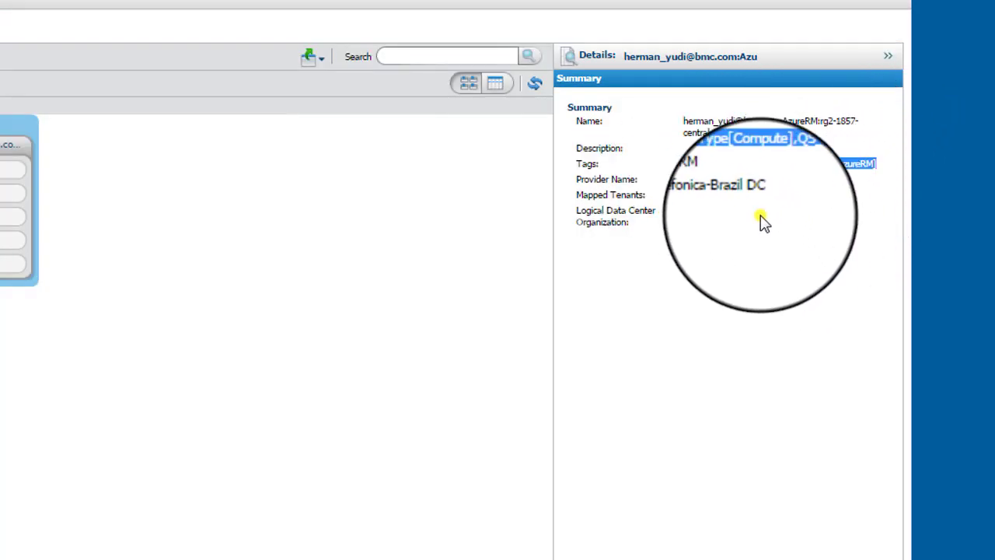
drag(777, 201, 682, 194)
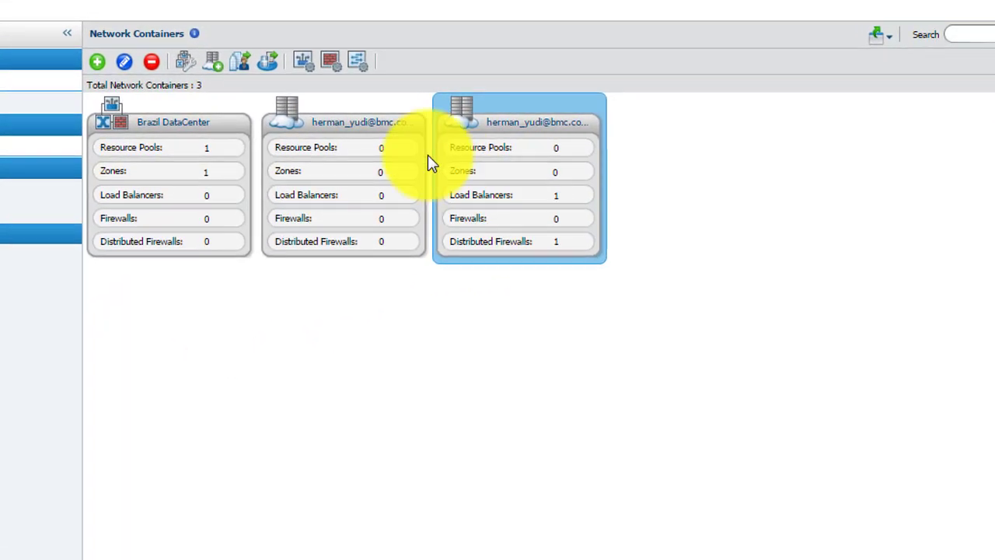
click(242, 66)
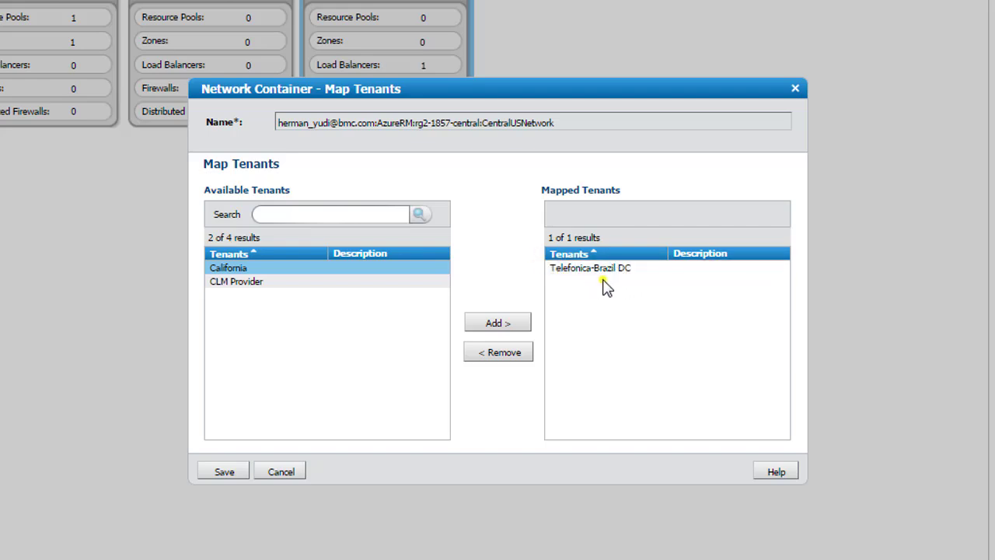
click(299, 472)
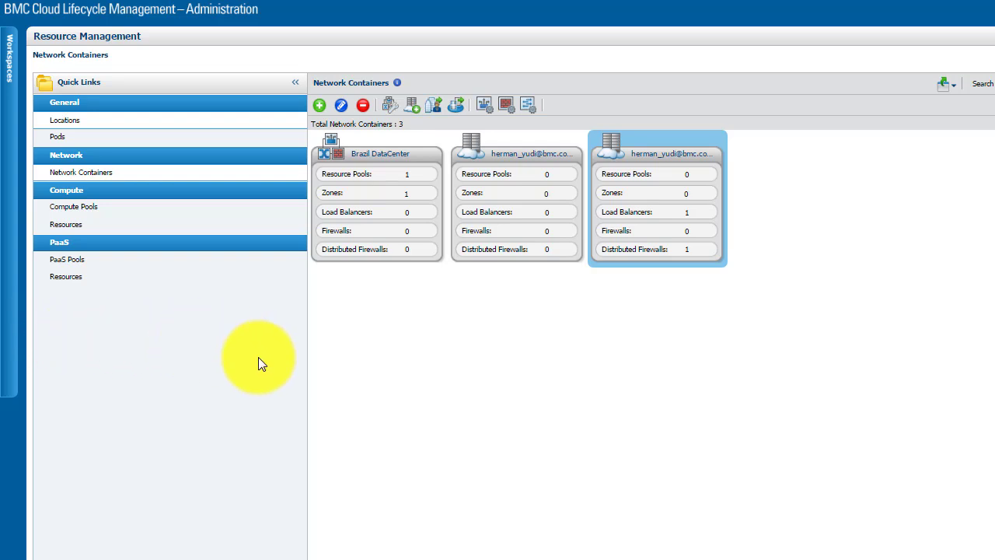
Open the AzureRM Non-Template service blueprint for editing in the Service Designer workspace
click(8, 70)
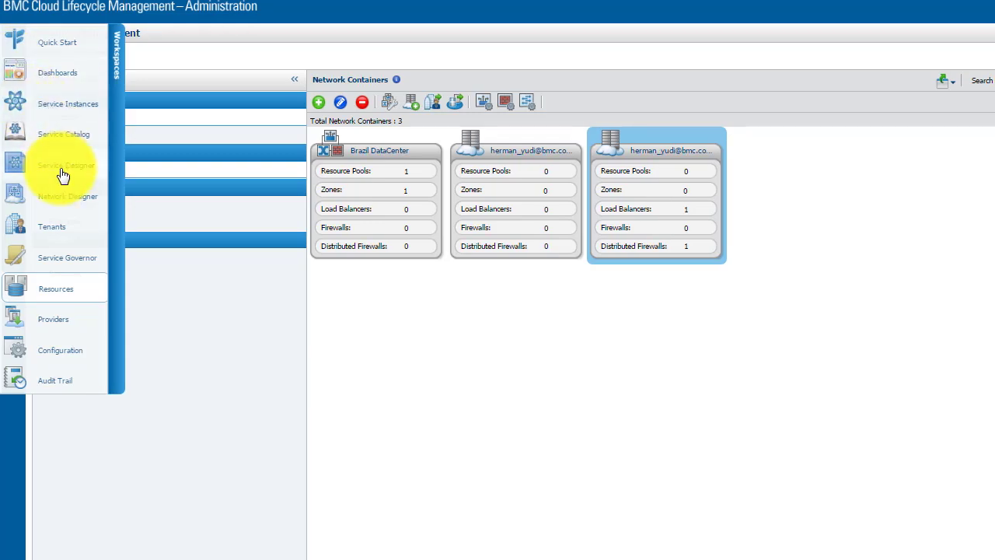
click(62, 172)
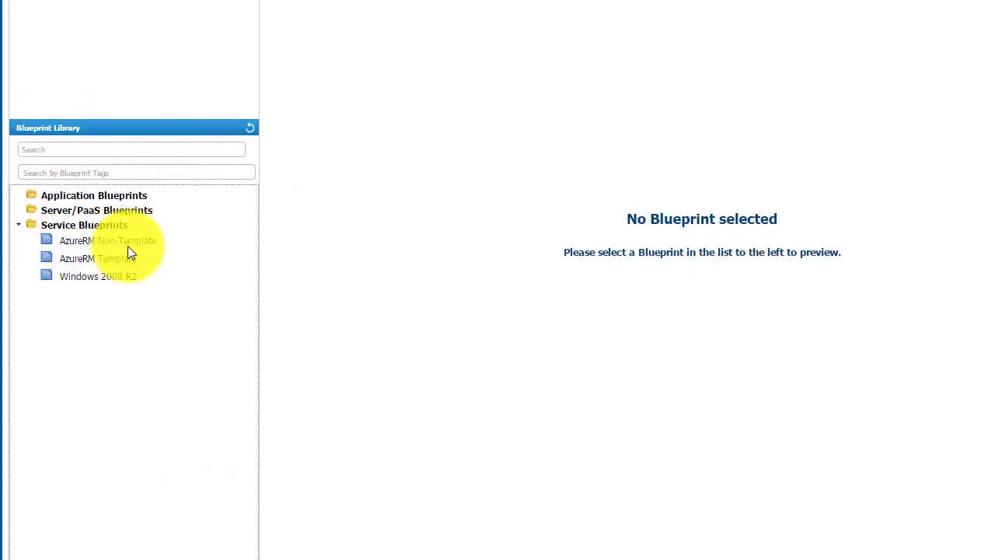
click(123, 243)
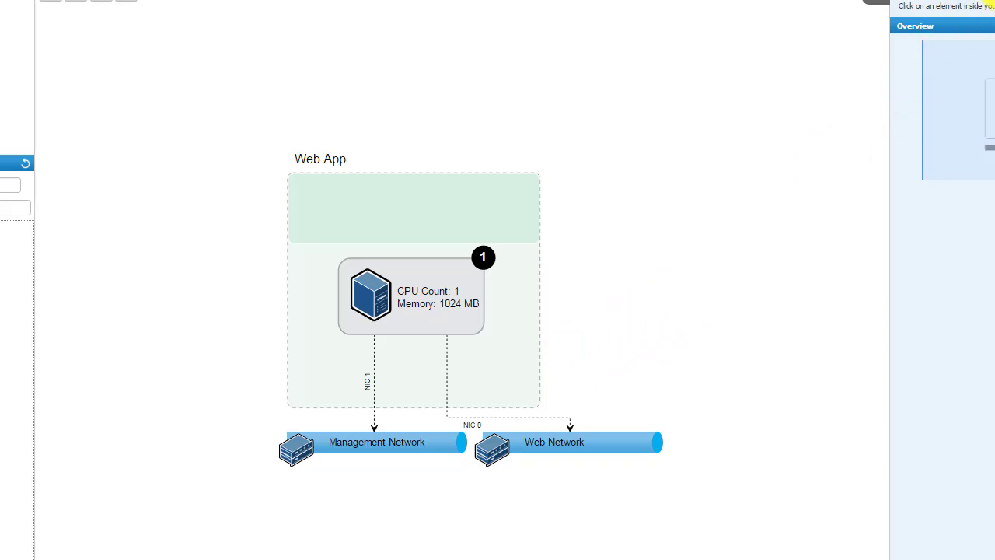
click(937, 3)
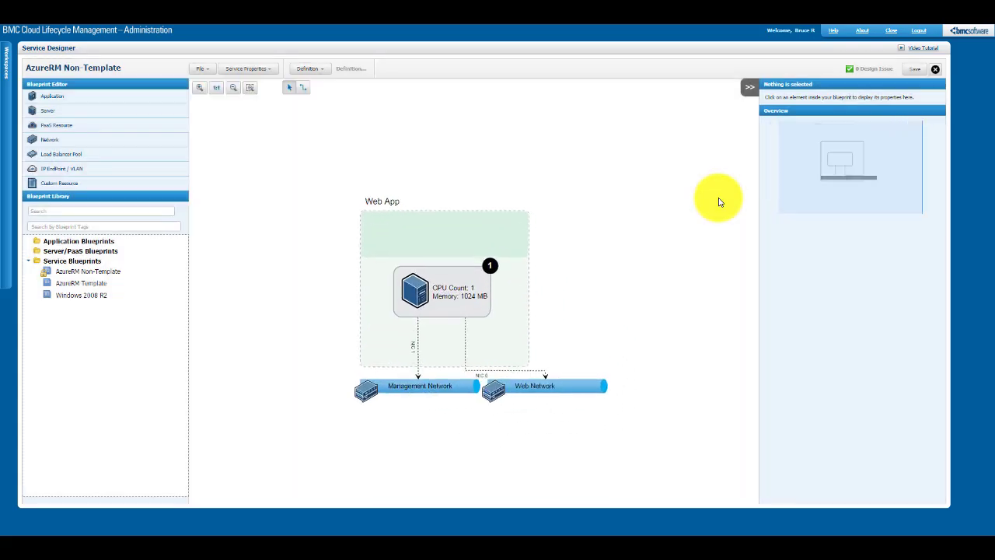
Browse the AzureRM machine images available for the Web App server's cloud platform, and cancel without changing the selection
click(478, 309)
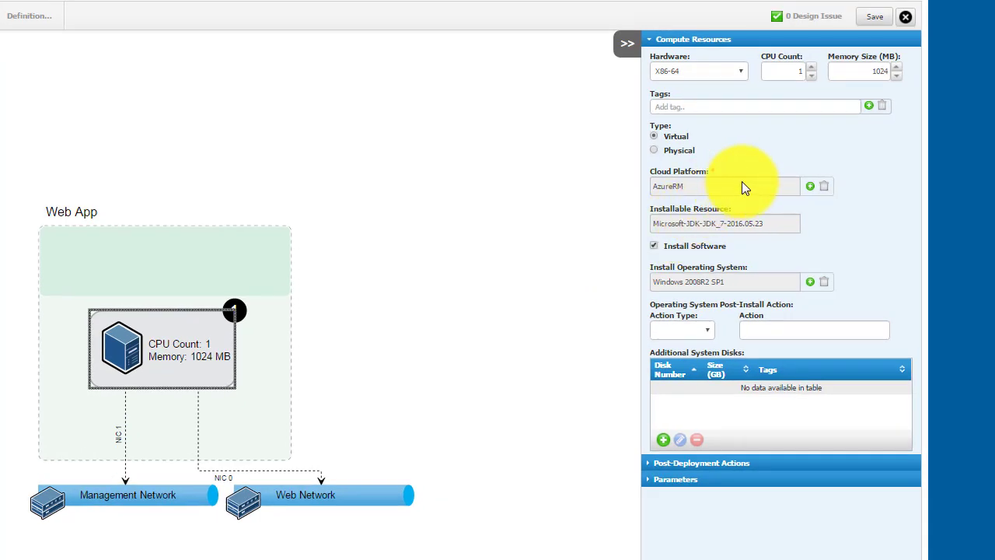
click(810, 189)
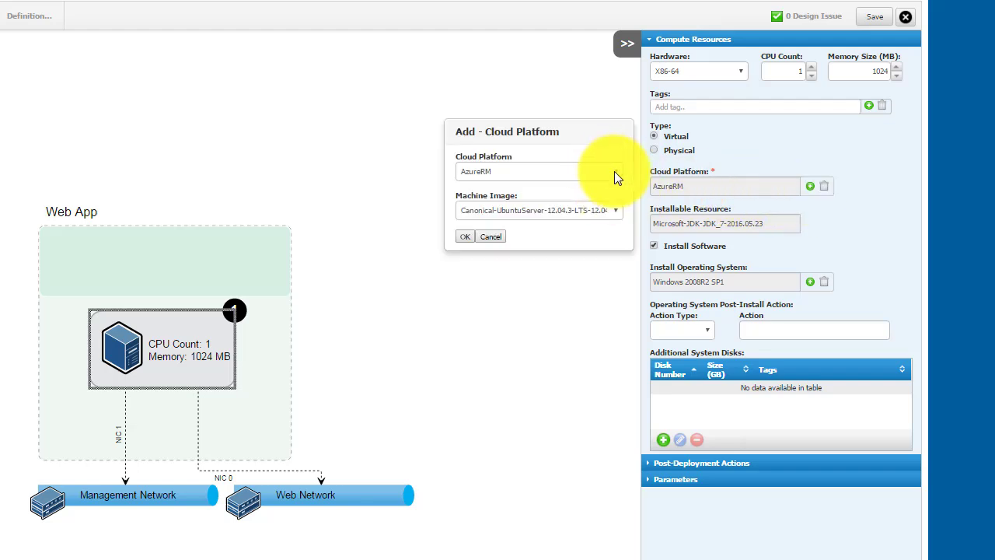
click(619, 215)
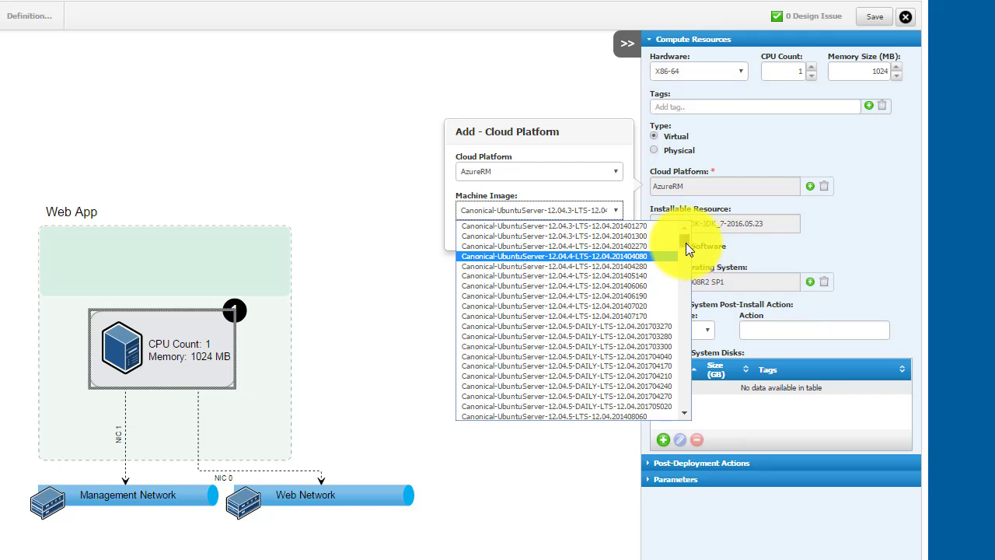
drag(685, 243, 672, 381)
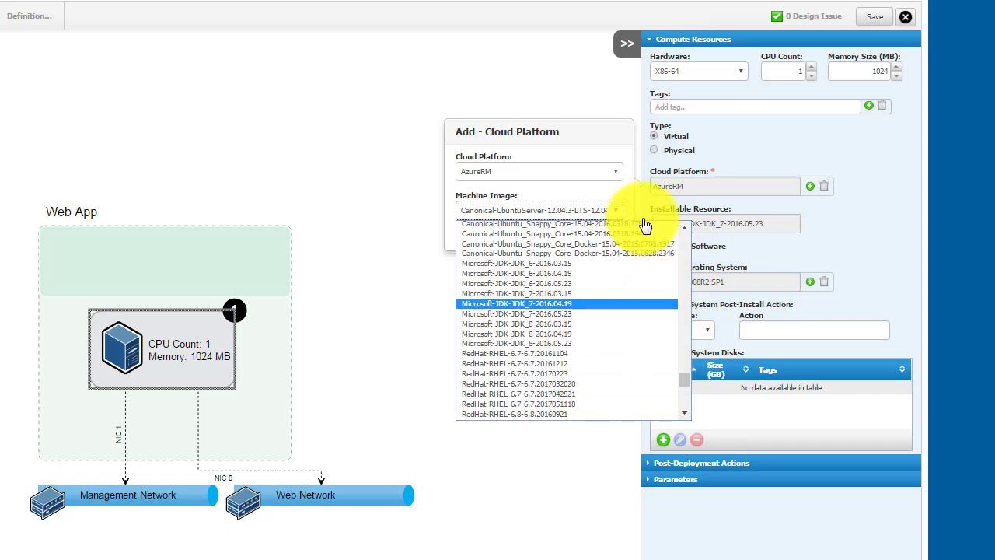
click(631, 185)
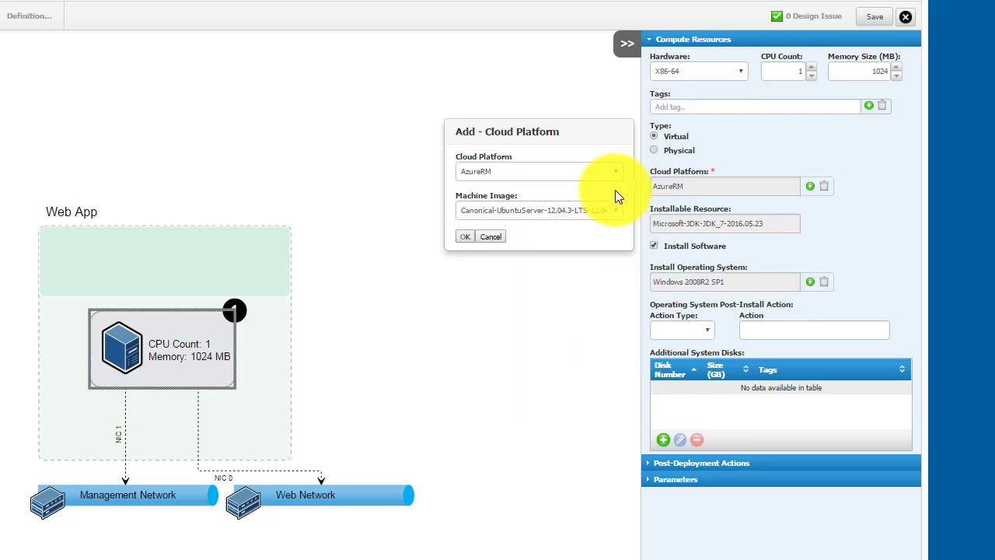
click(489, 237)
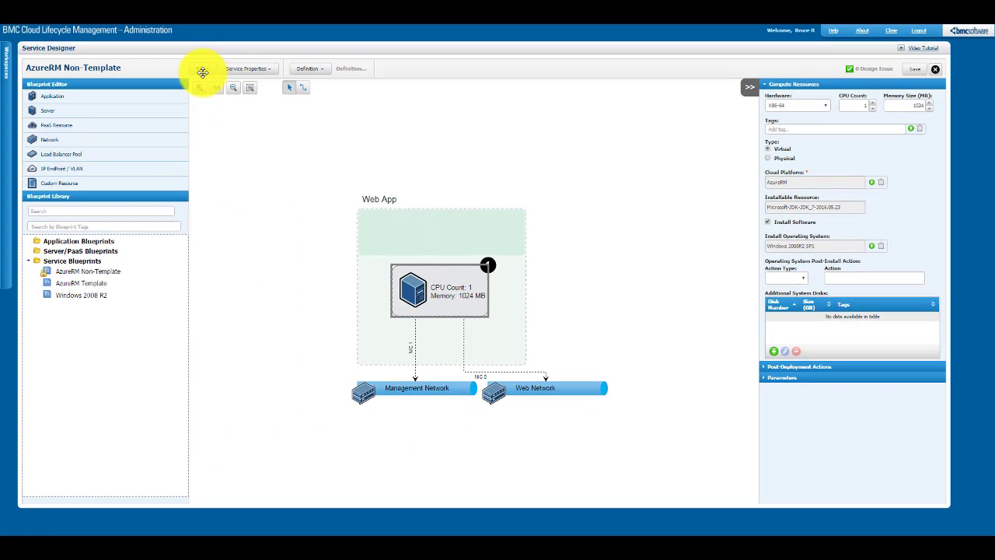
Save and check in the AzureRM Non-Template blueprint with the tags AzureRM and Compute, accepting the tags' reassignment to this version
click(200, 72)
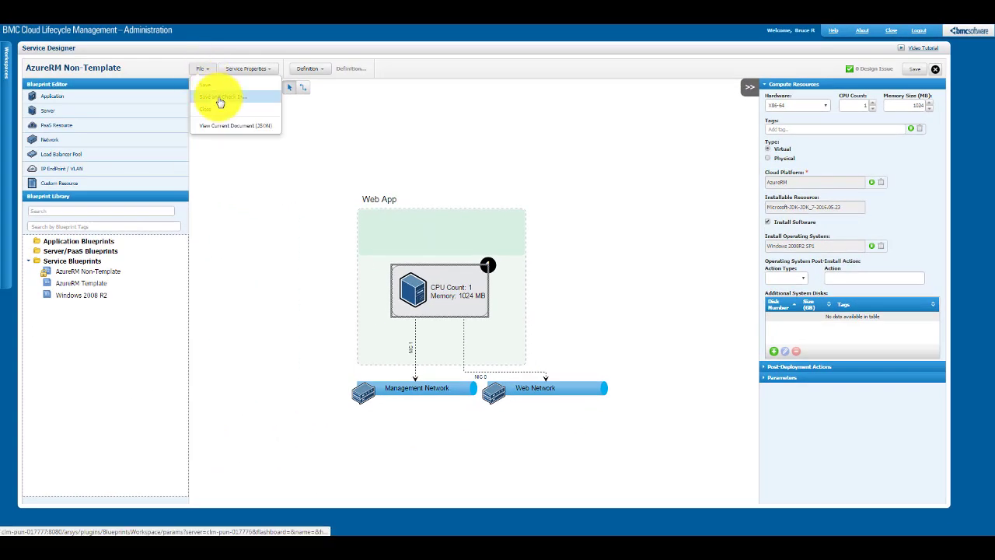
click(220, 102)
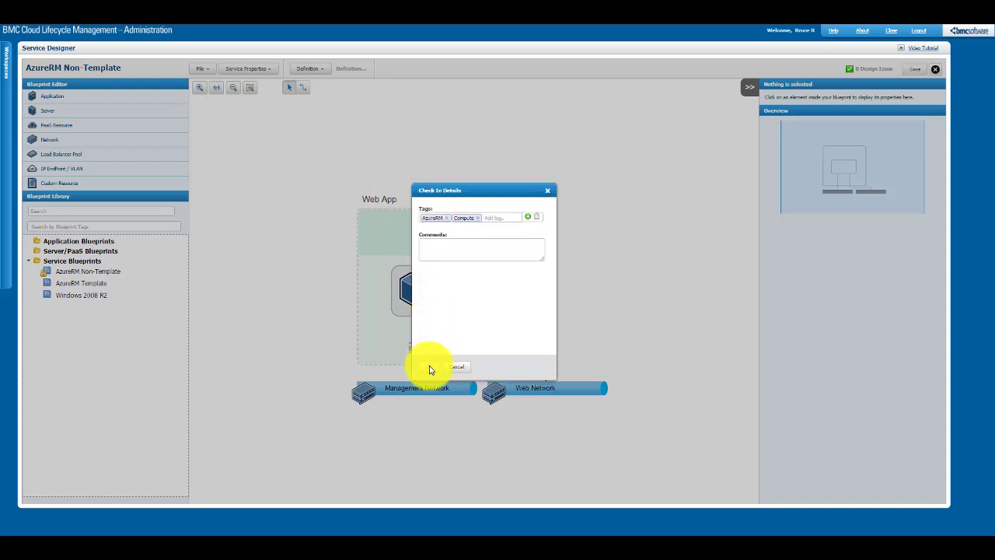
click(429, 368)
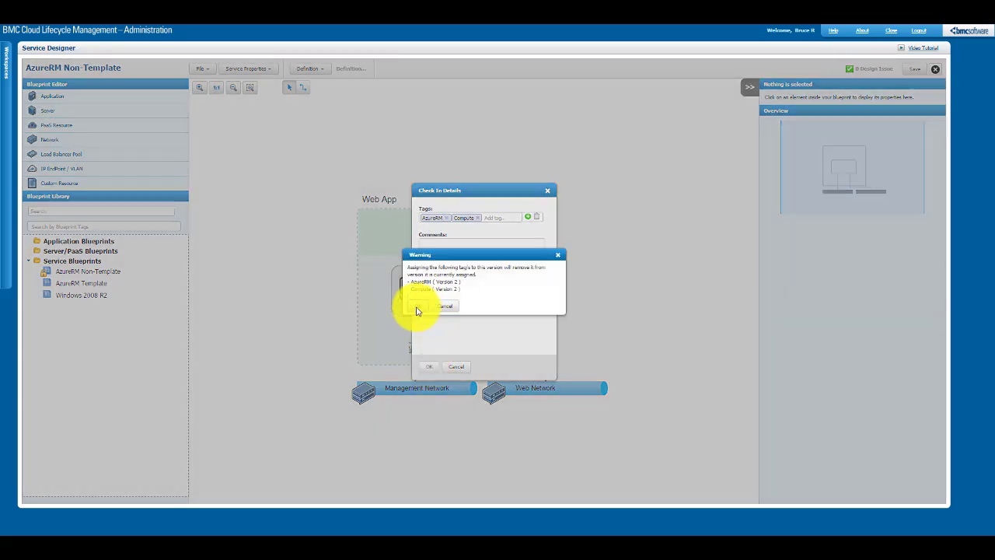
click(418, 306)
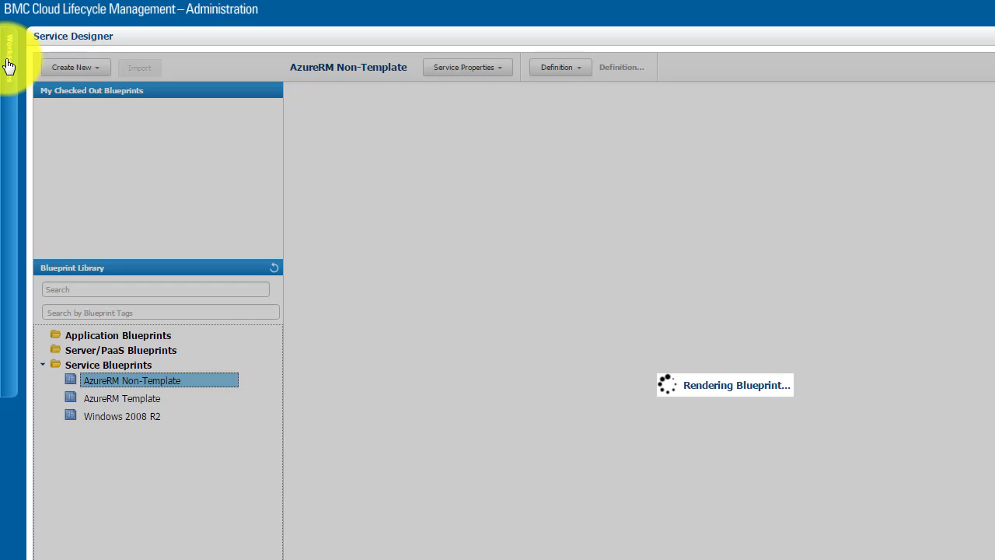
Review the request definition of the Azure service's AzureRM Compute offering in the Service Catalog workspace, and close without saving
click(8, 66)
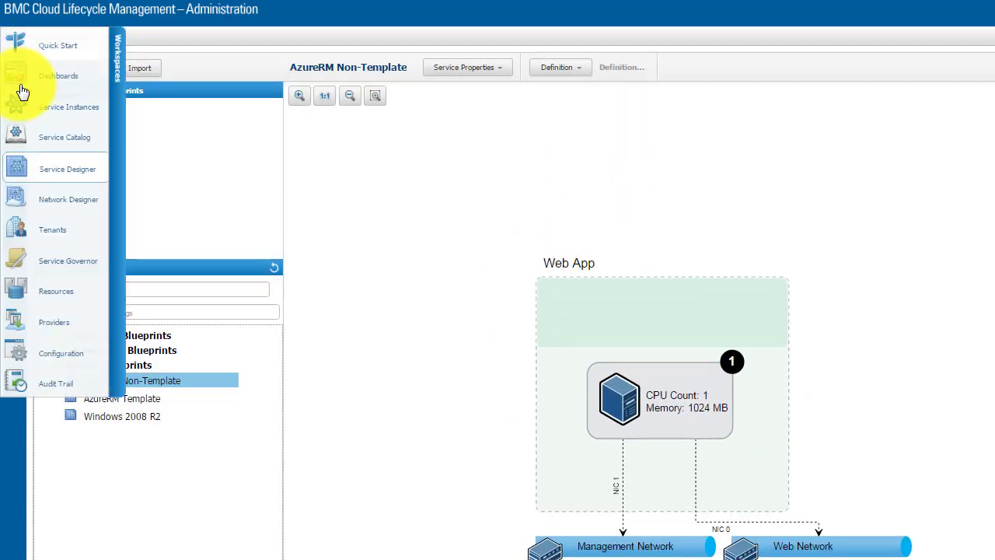
click(61, 144)
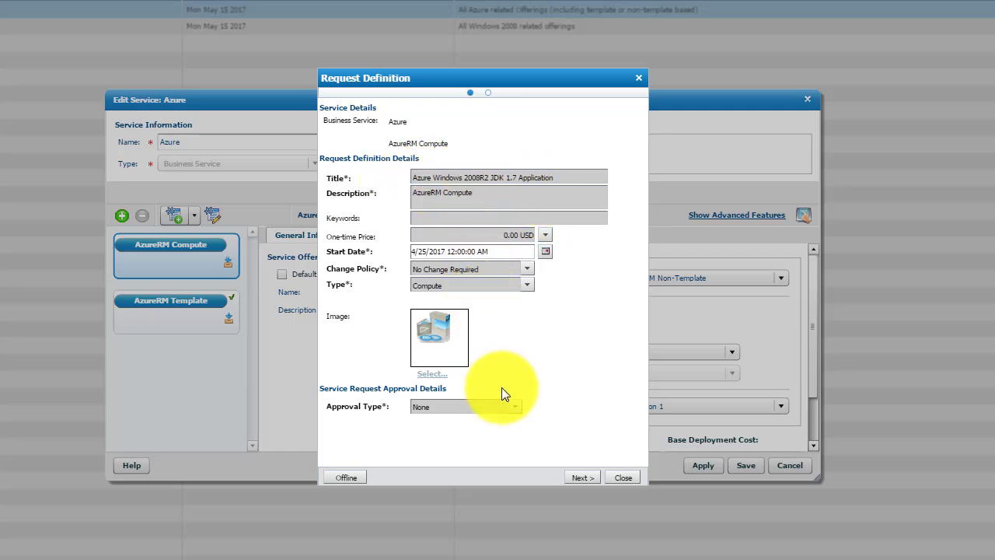
click(627, 478)
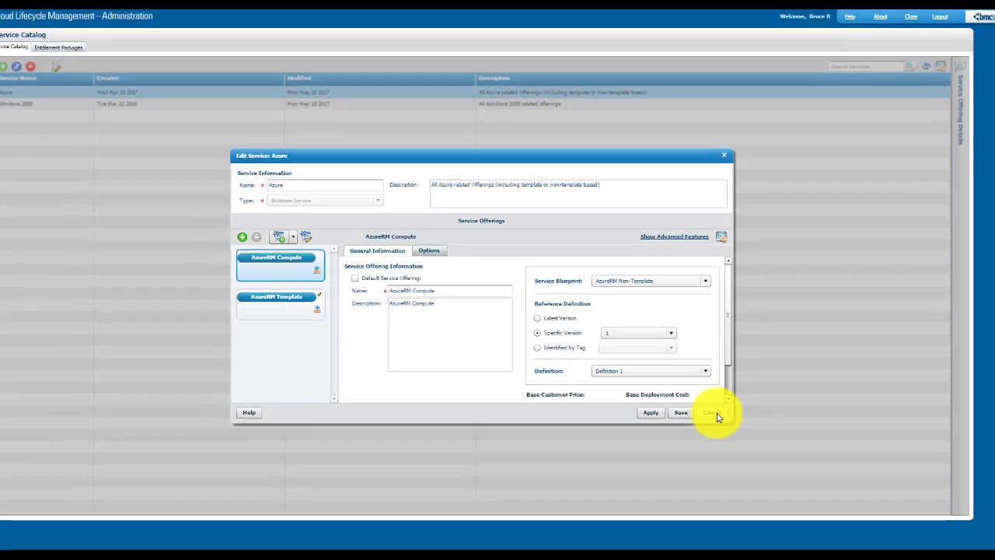
click(714, 413)
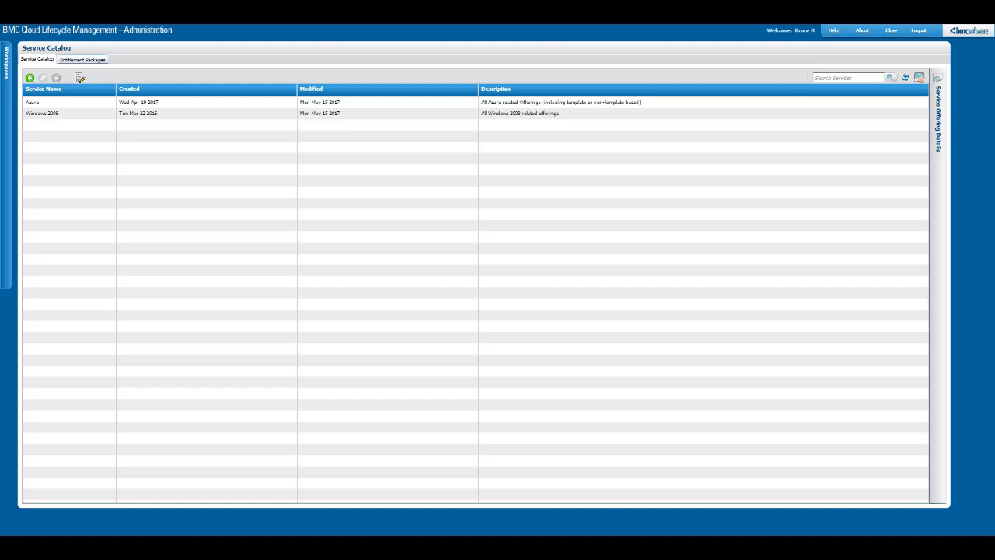